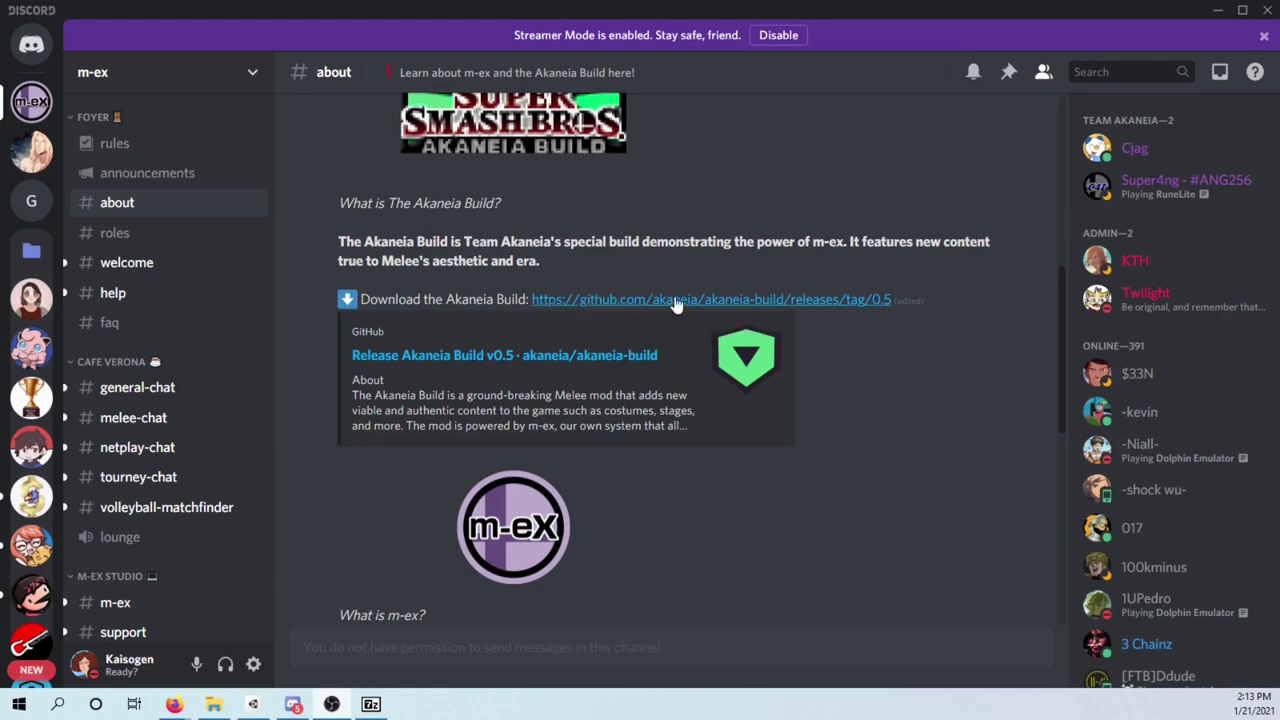
Open the github.com/akaneia/akaneia-build/releases/tag/0.5 link from Discord's #about channel
left_click(796, 305)
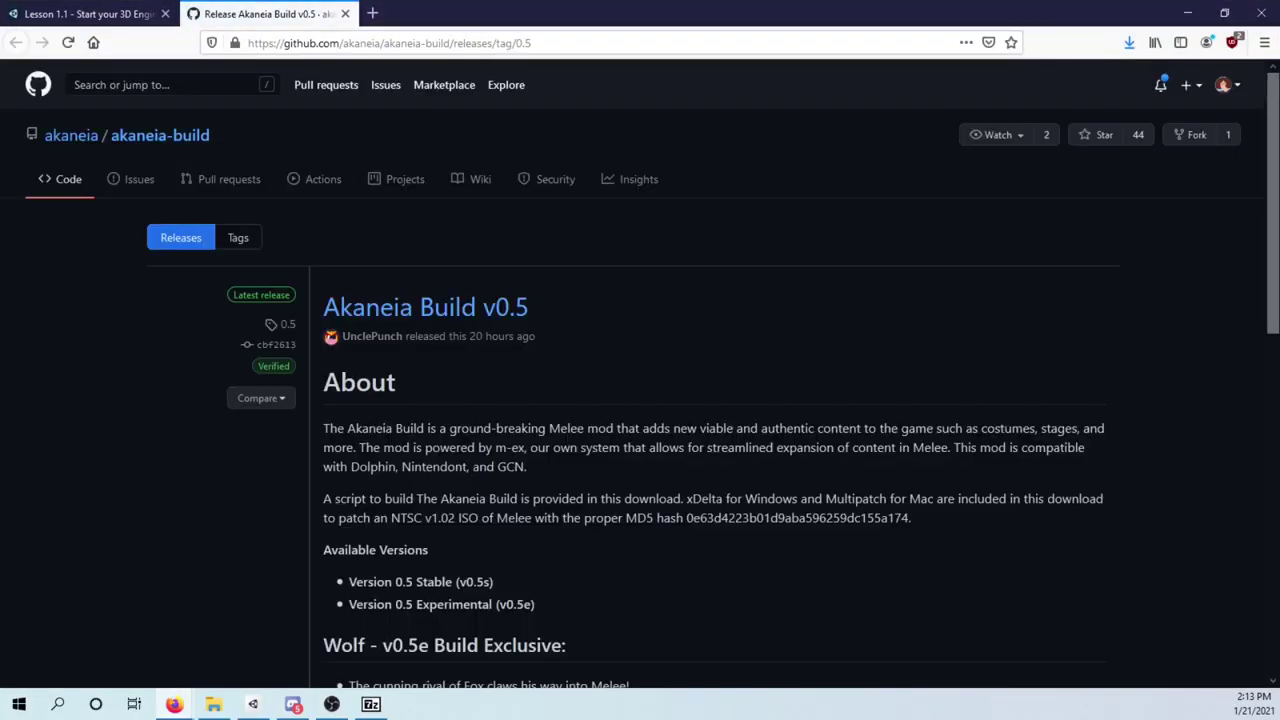
Read the v0.5 release notes past the Wolf and N64 stages sections to Assets, then minimize Firefox
scroll(640, 374, "down", 3)
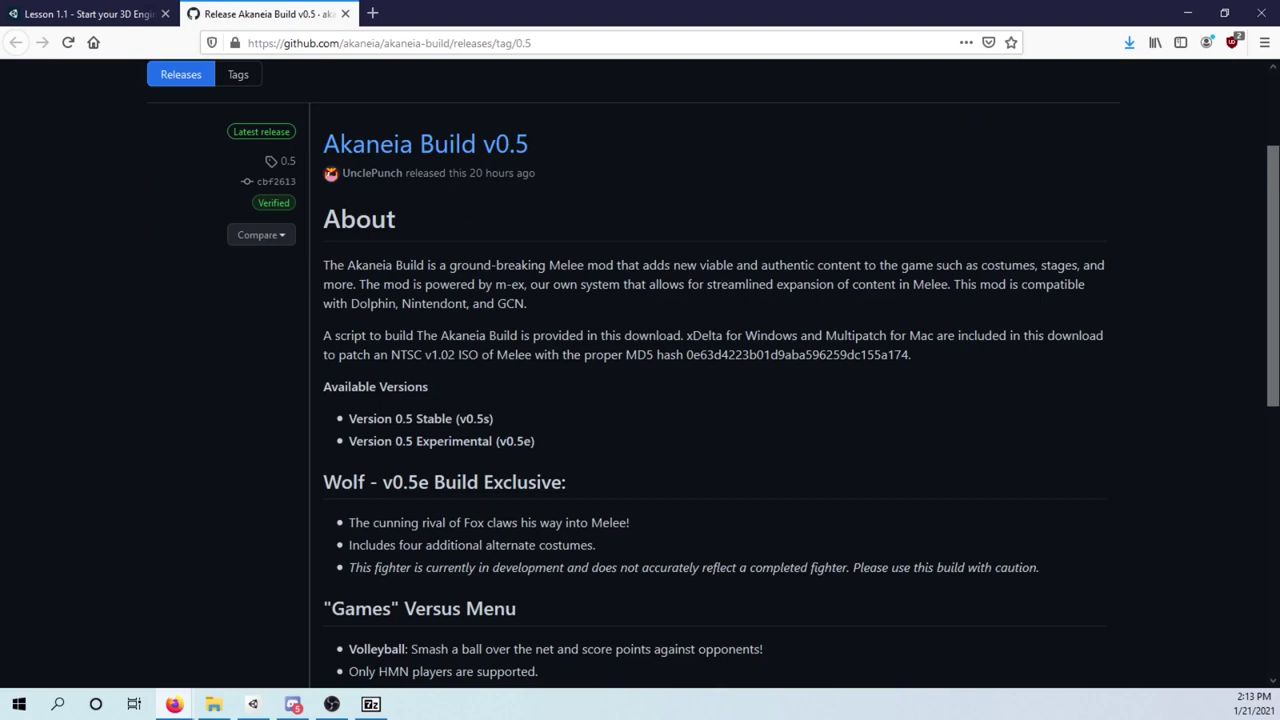
scroll(408, 487, "down", 2)
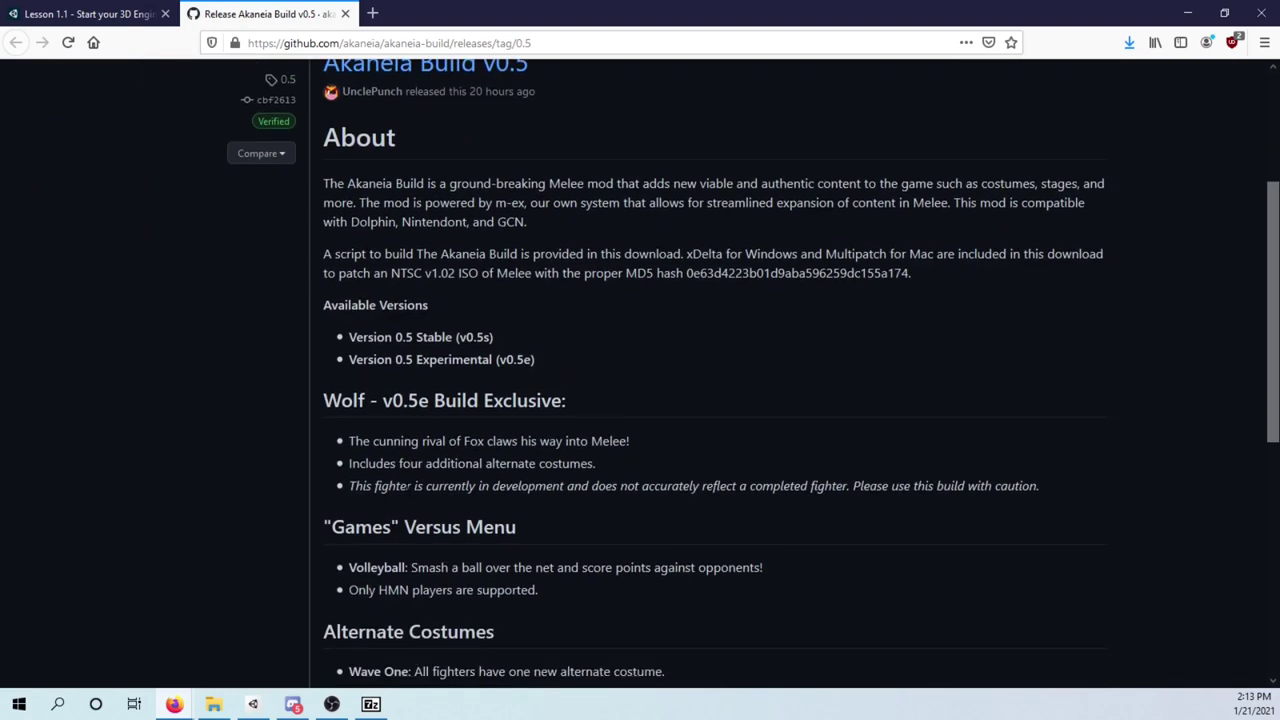
scroll(352, 377, "up", 3)
scroll(240, 331, "down", 12)
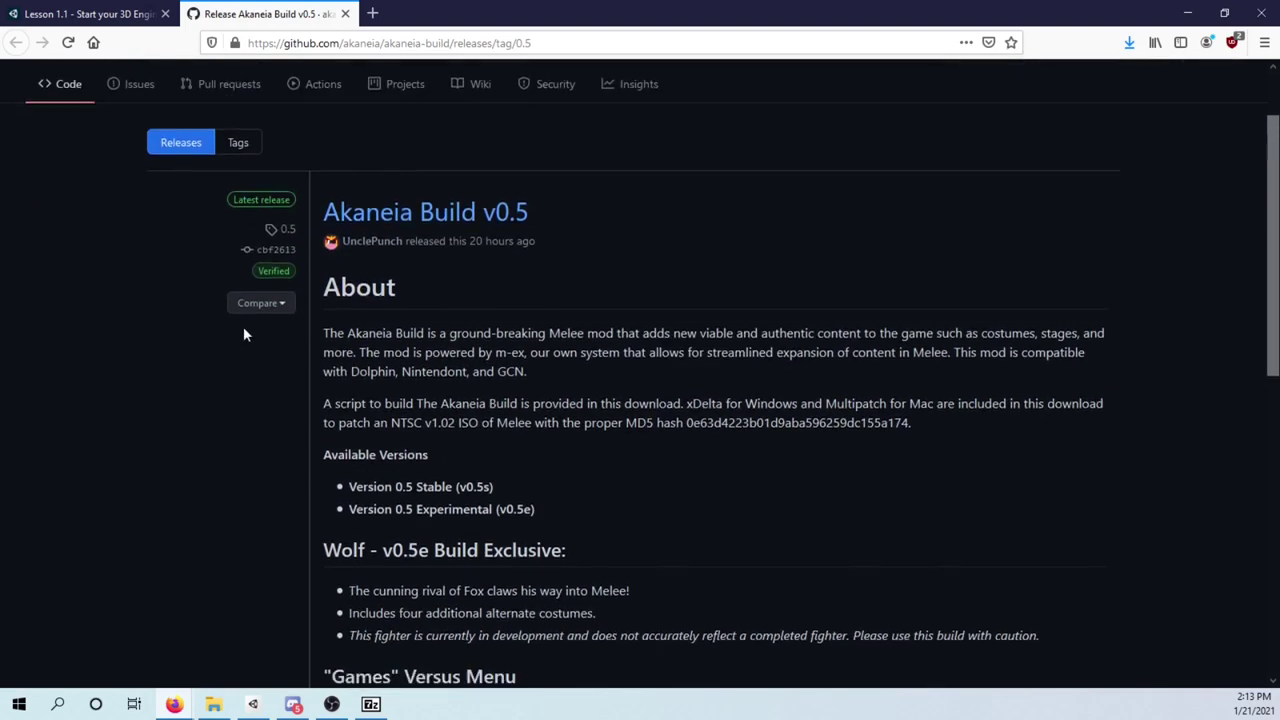
scroll(546, 394, "up", 4)
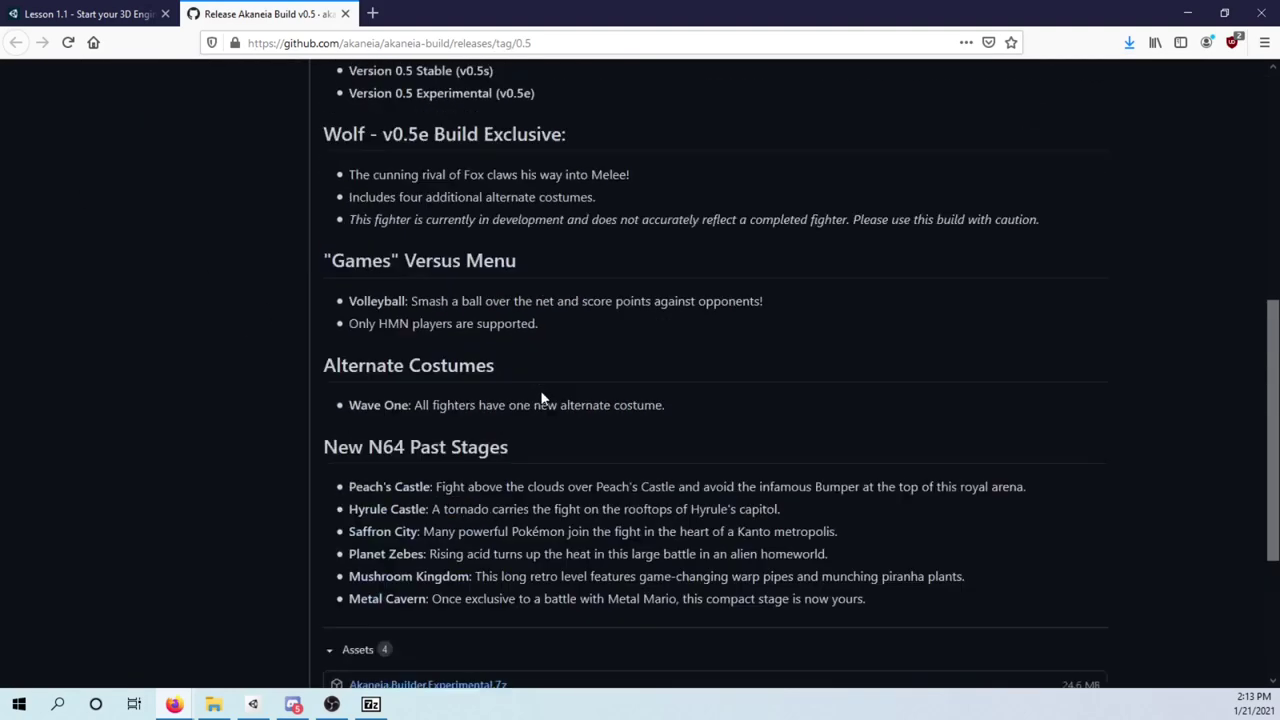
scroll(383, 402, "up", 3)
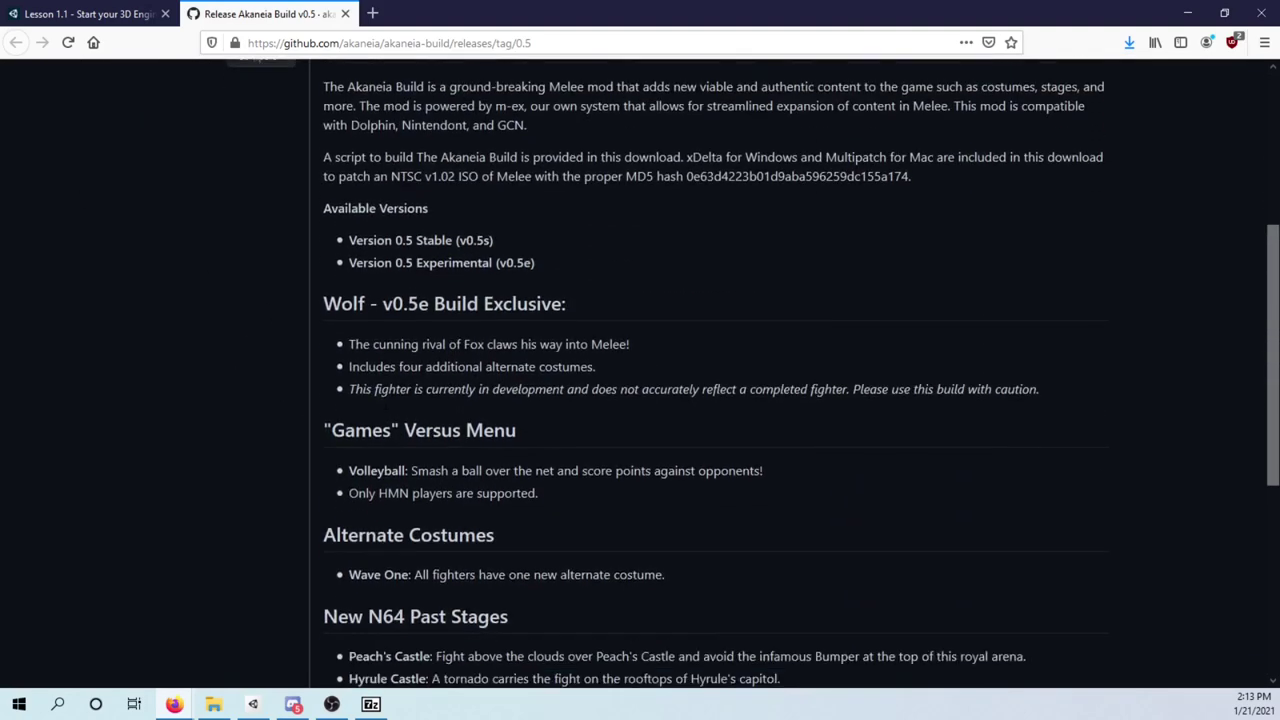
scroll(385, 420, "down", 5)
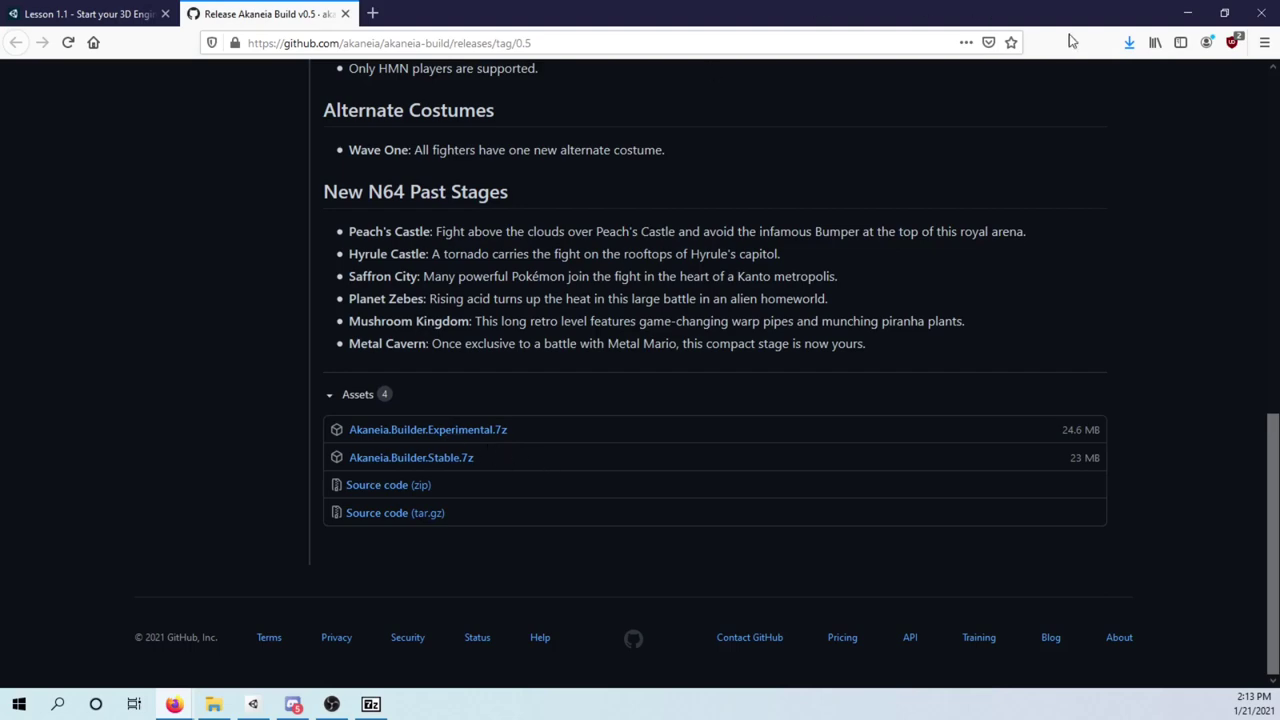
left_click(1187, 13)
Select Akaneia.Builder.Experimental.7z in the TUTORIAL folder and place 7-Zip File Manager beside Explorer
left_click(1220, 10)
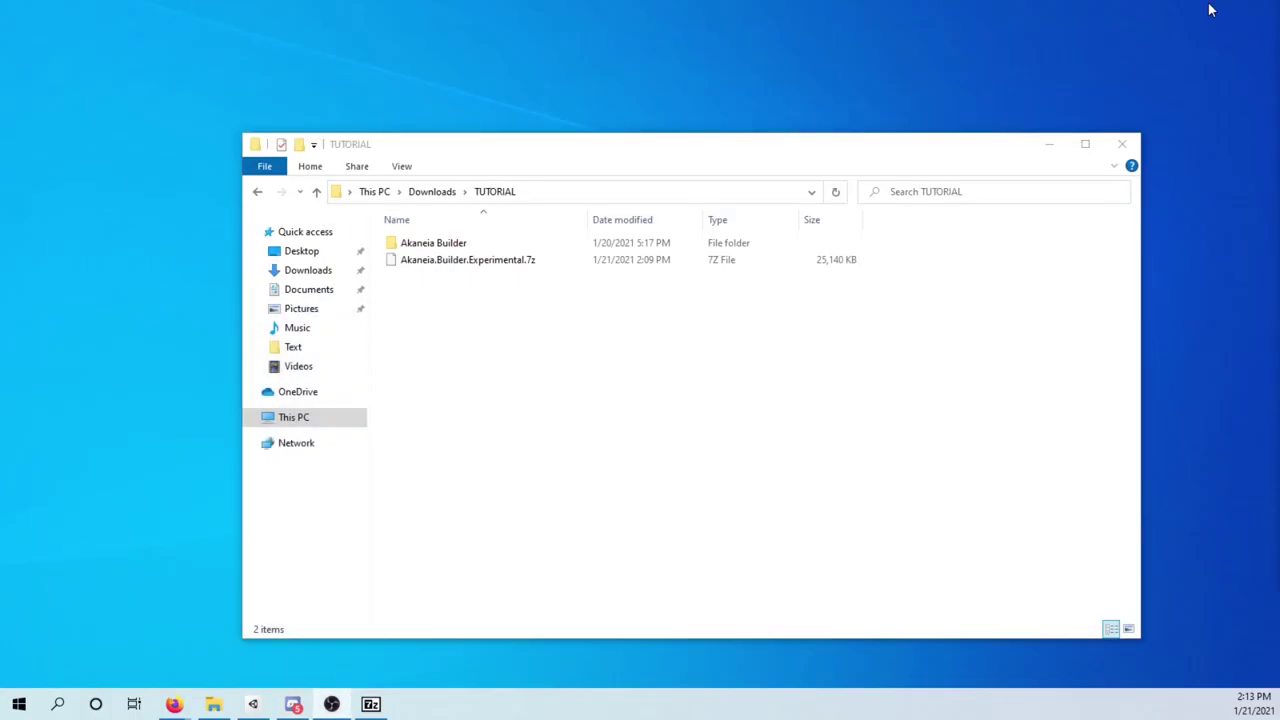
left_click(416, 264)
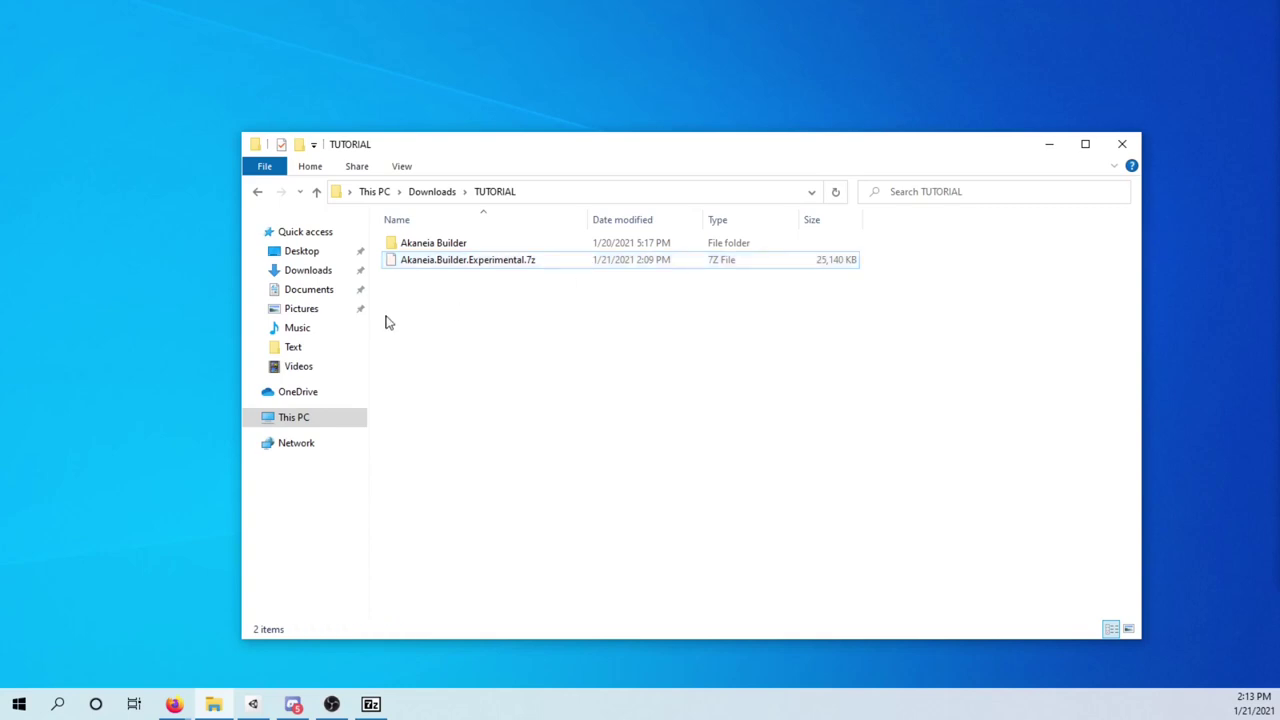
left_click(372, 705)
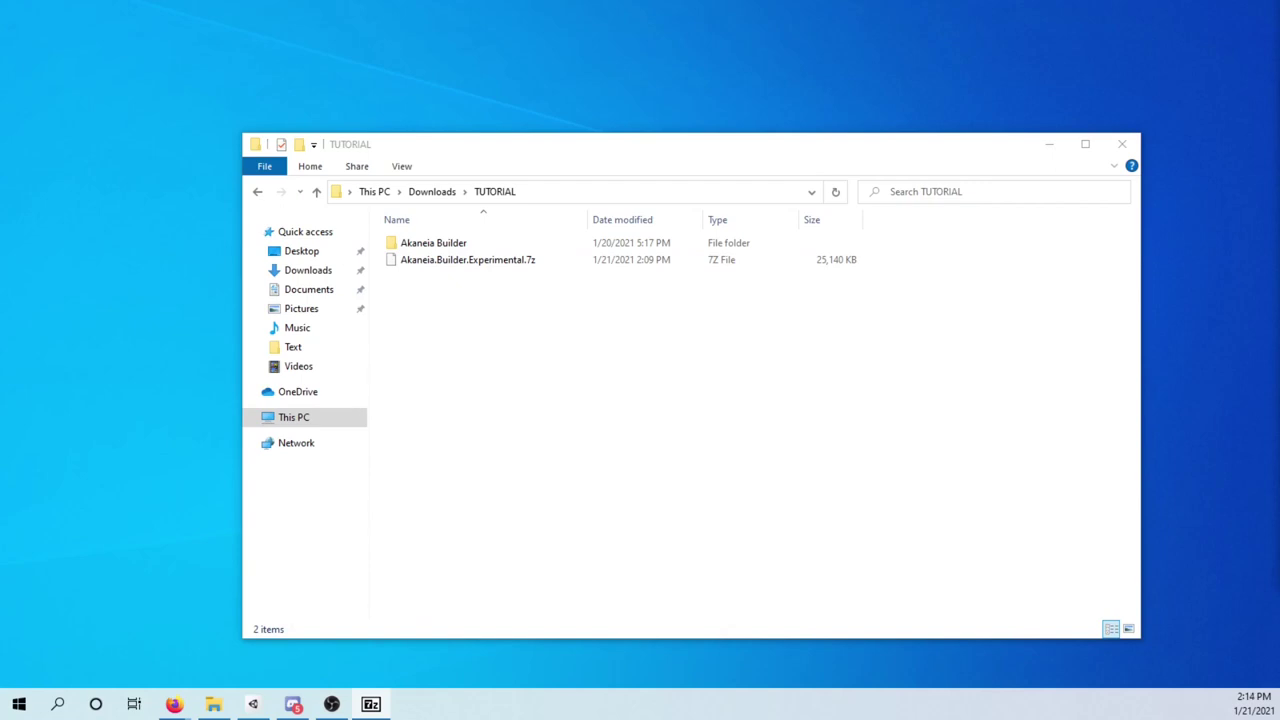
mouse_move(1240, 243)
left_mouse_down()
mouse_move(889, 249)
mouse_move(1100, 283)
left_mouse_up()
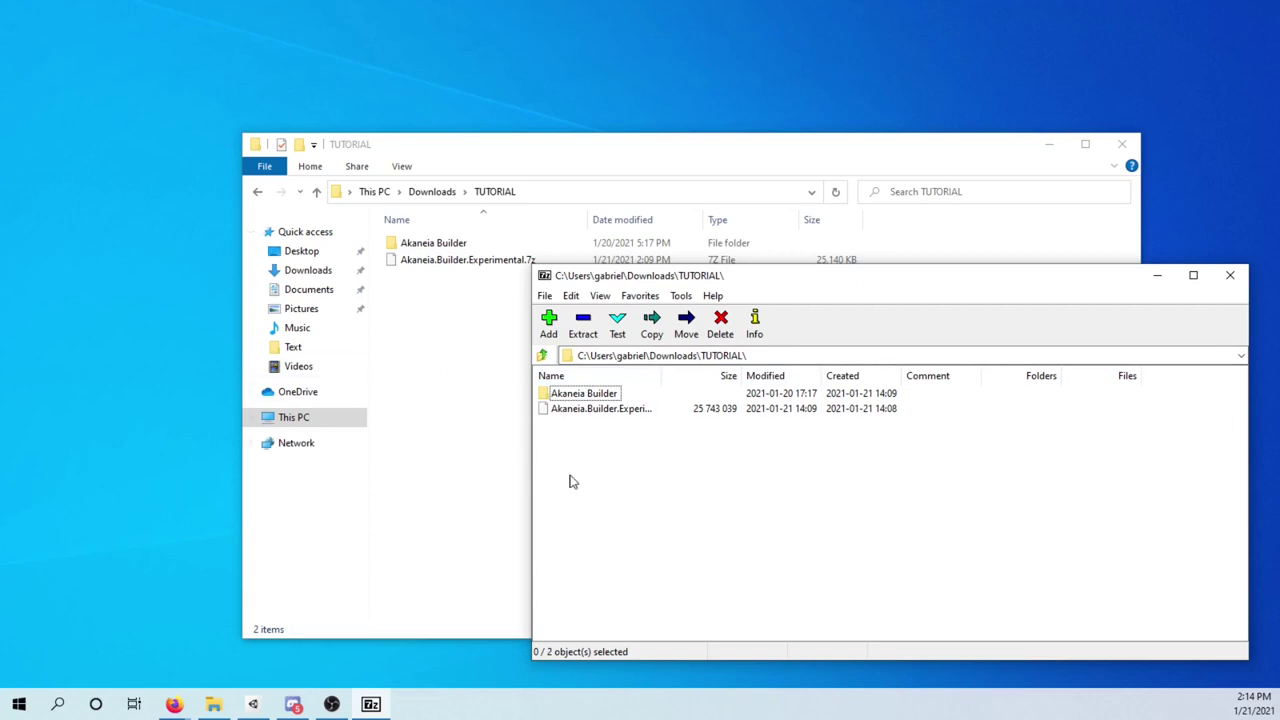
Open Akaneia.Builder.Experimental.7z in 7-Zip, cancel the extraction, and close 7-Zip
double_click(578, 409)
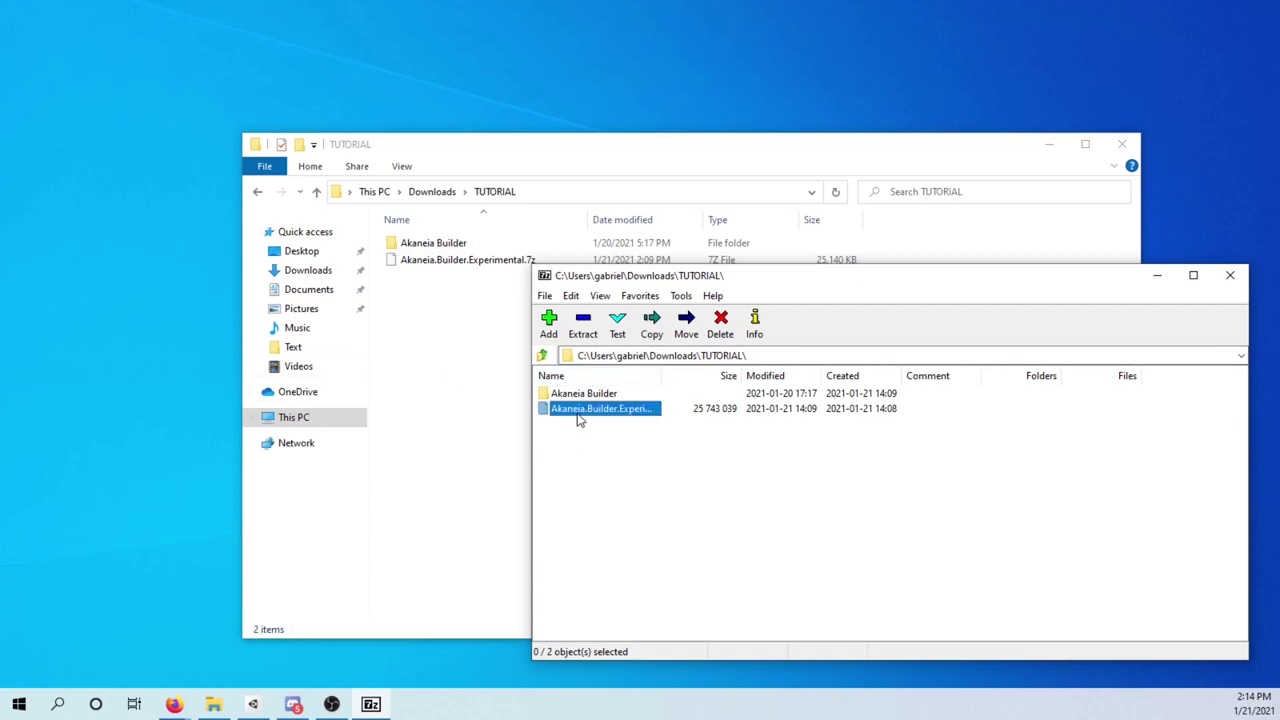
left_click(583, 322)
left_click(800, 436)
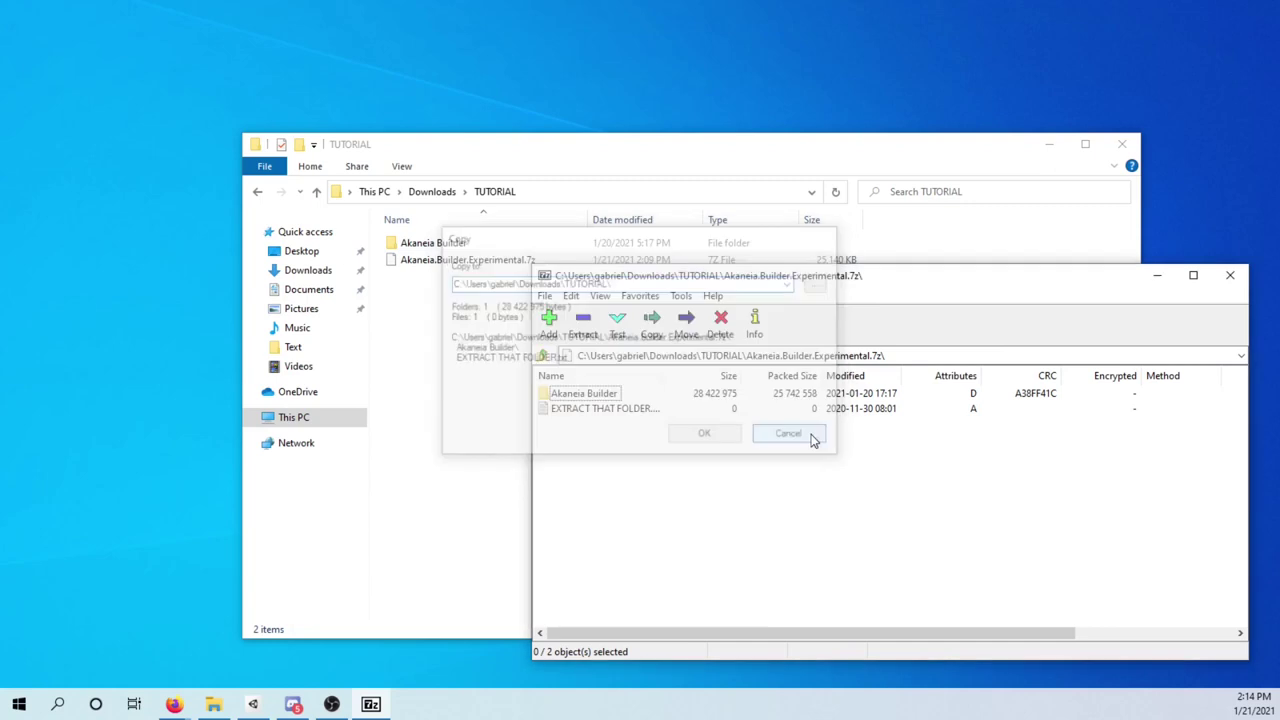
left_click(1230, 275)
Go into Akaneia Builder > Windows and select the SSBM1_02USA disc image
double_click(431, 243)
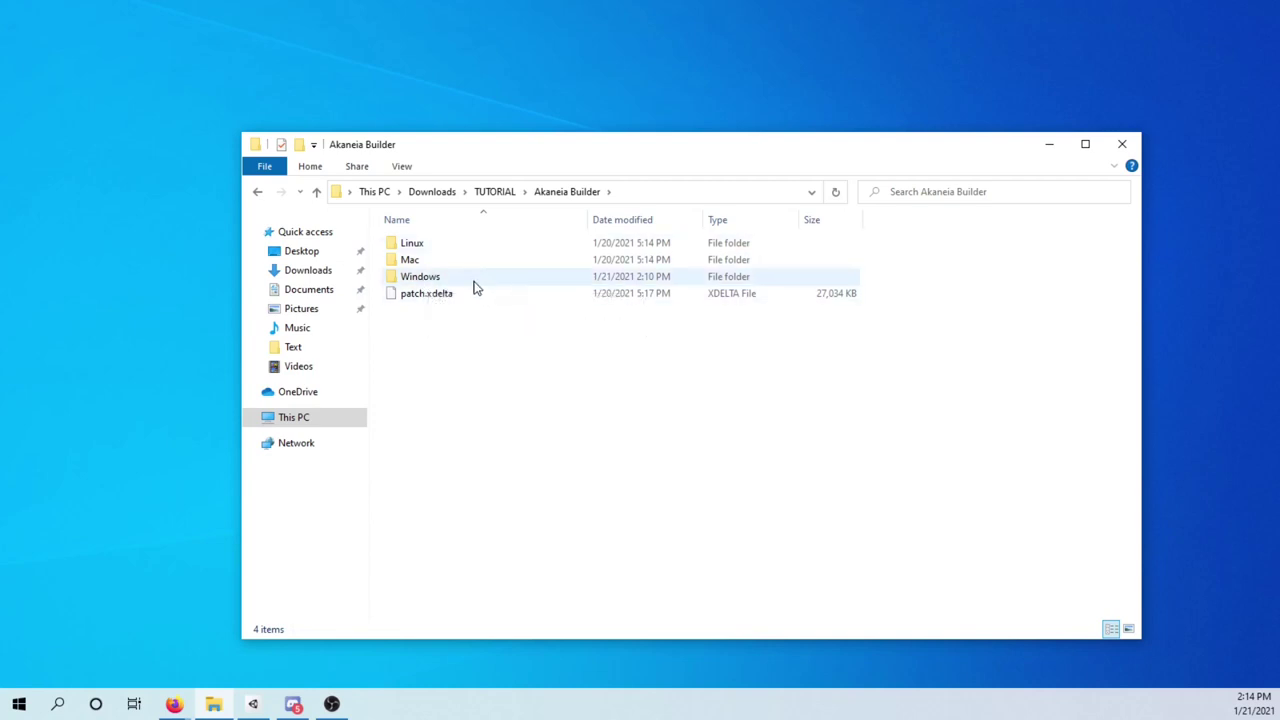
double_click(472, 282)
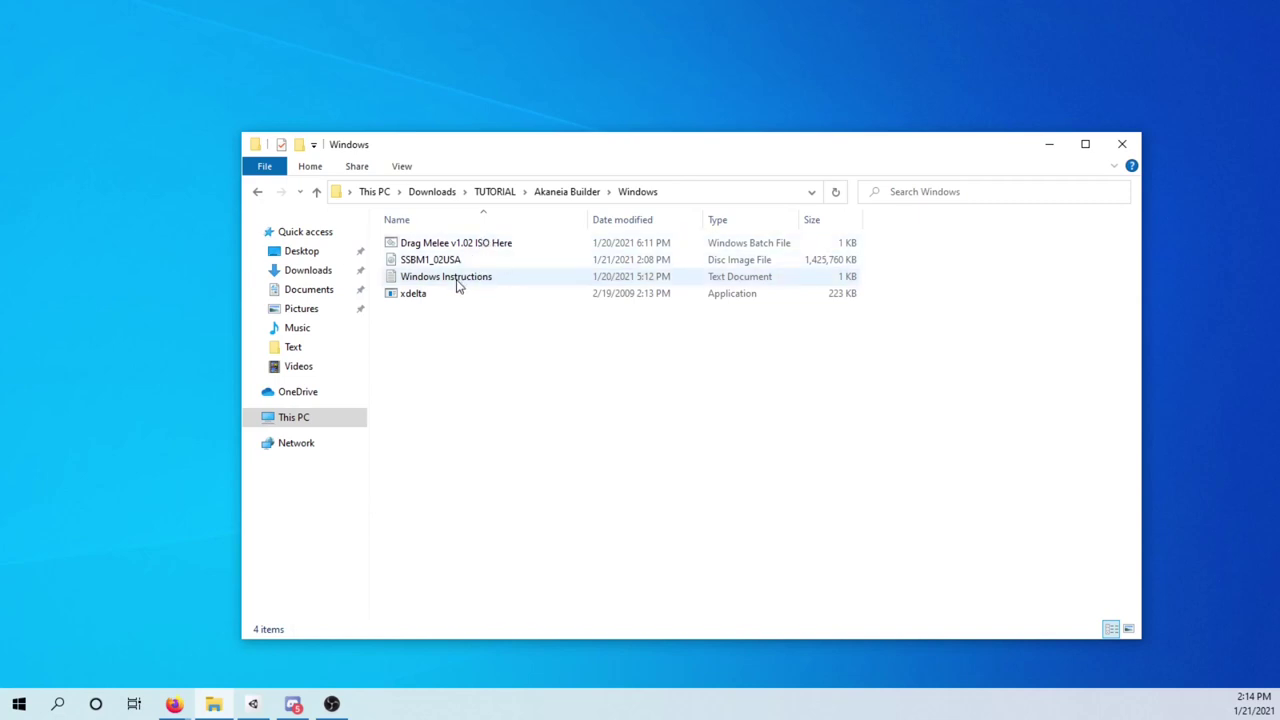
left_click(438, 262)
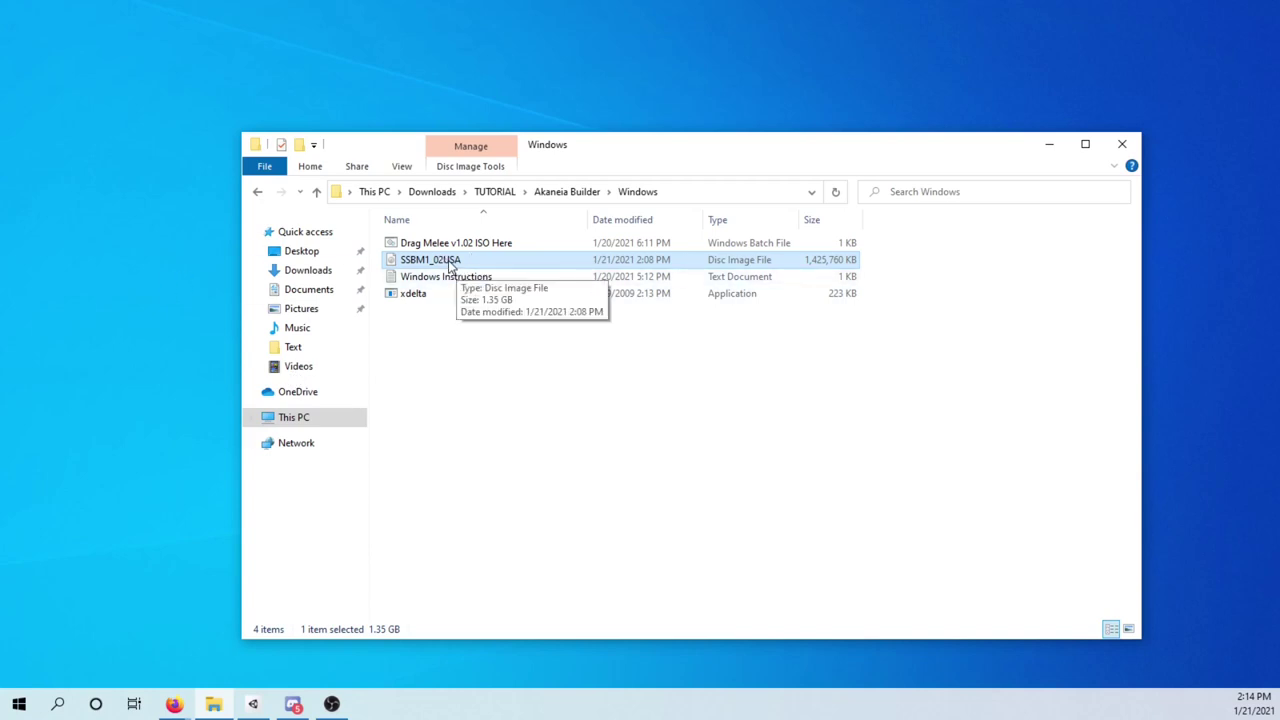
Drop SSBM1_02USA onto 'Drag Melee v1.02 ISO Here' to build the v0.5e ISO, then close the console
left_click_drag(450, 263, 533, 243)
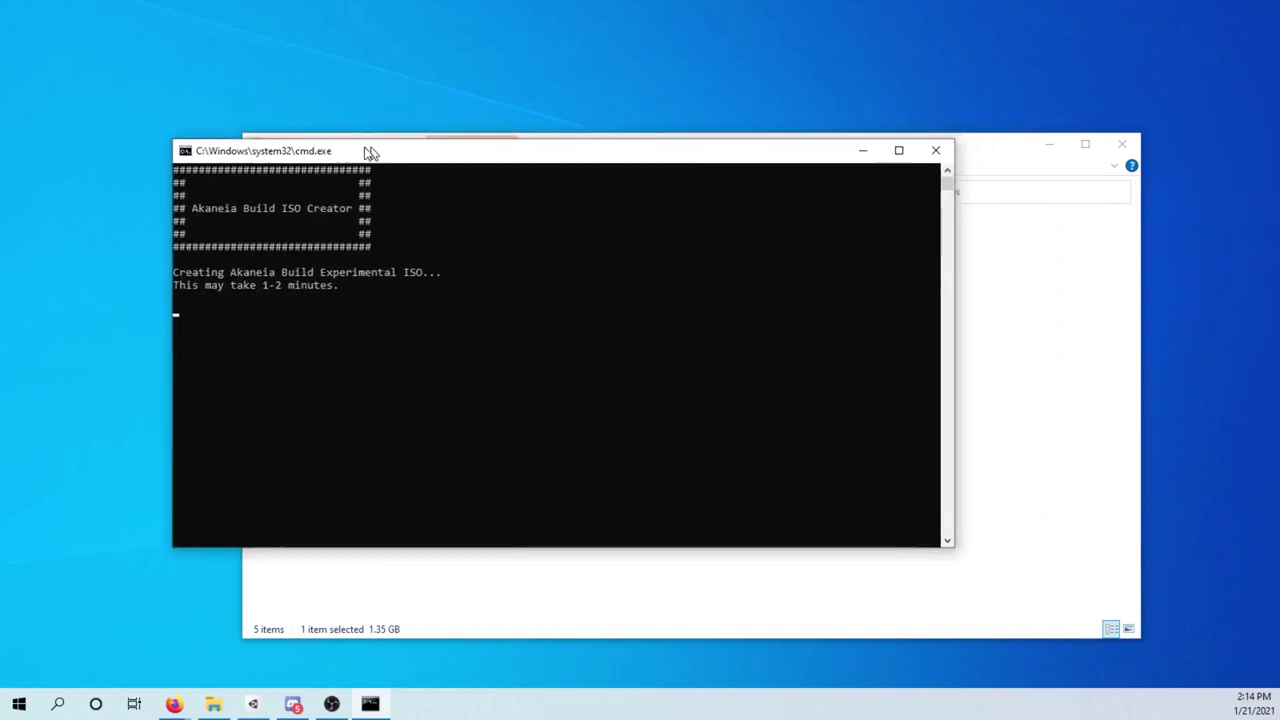
mouse_move(369, 151)
left_mouse_down()
mouse_move(251, 323)
mouse_move(429, 246)
mouse_move(889, 232)
mouse_move(681, 244)
left_mouse_up()
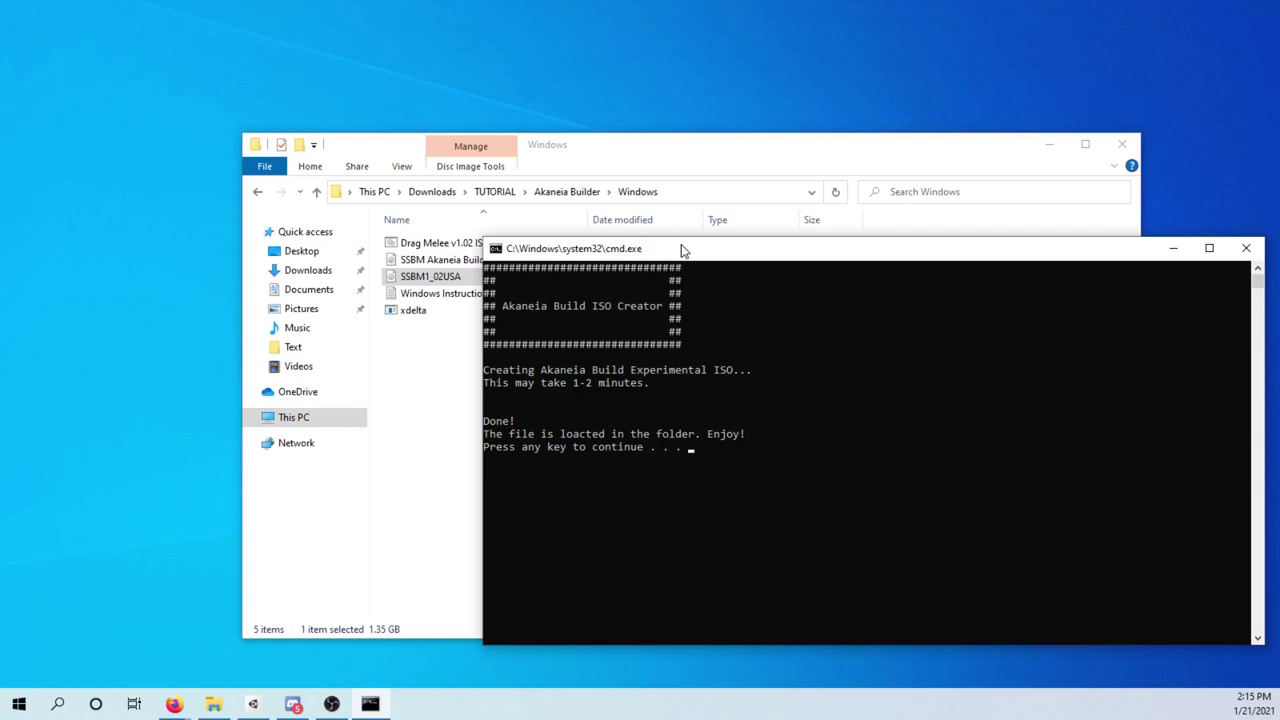
key("Return")
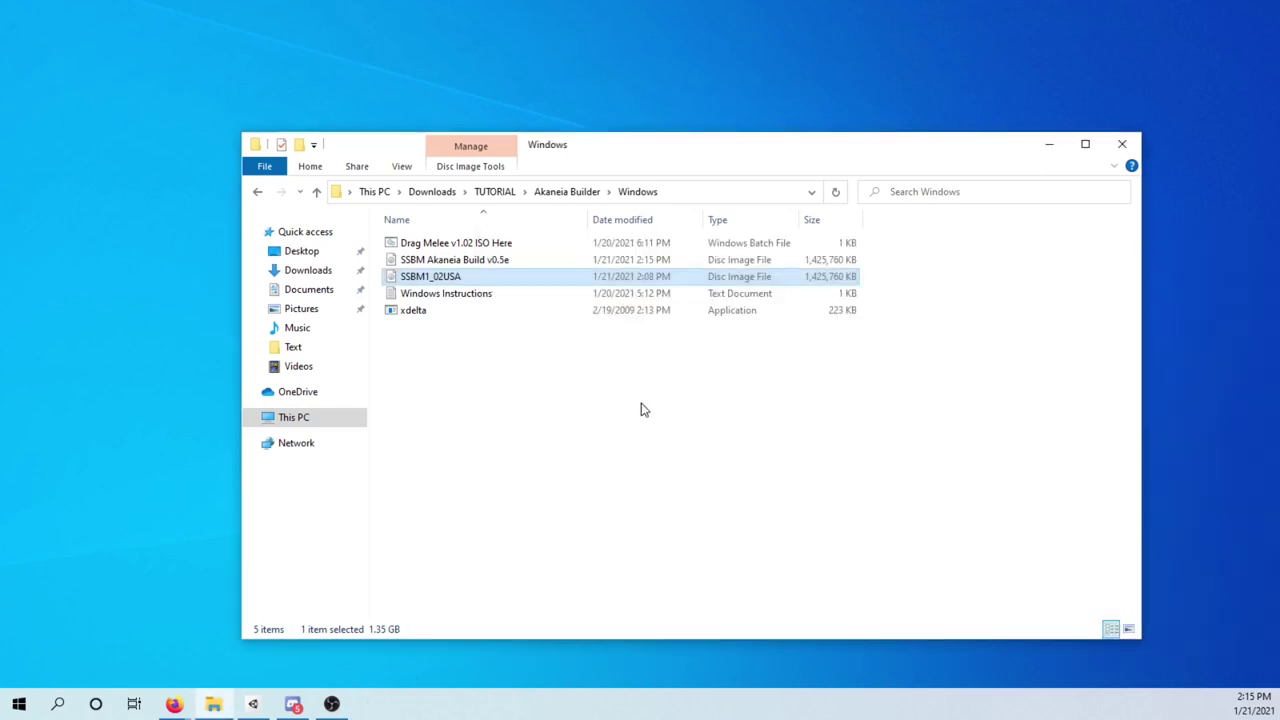
left_click(433, 559)
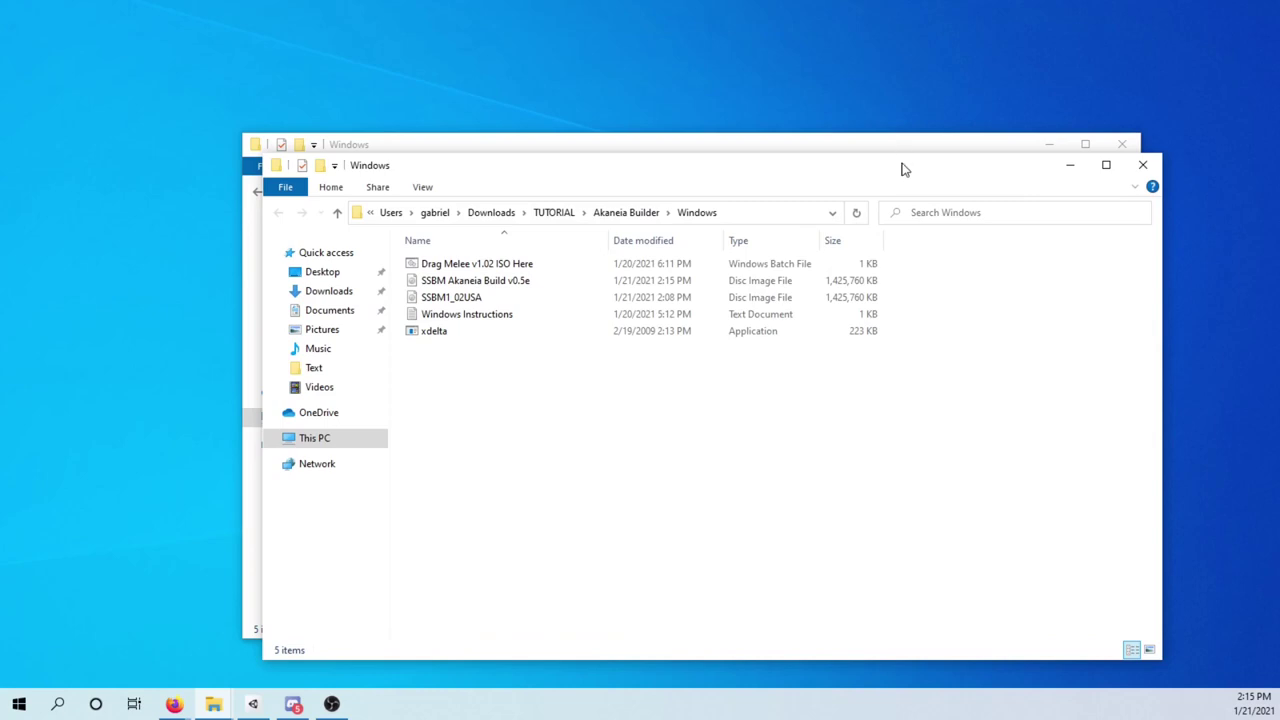
Move the duplicate Explorer window aside to check the 1,425,760 KB SSBM Akaneia Build v0.5e image
left_click_drag(903, 166, 1279, 147)
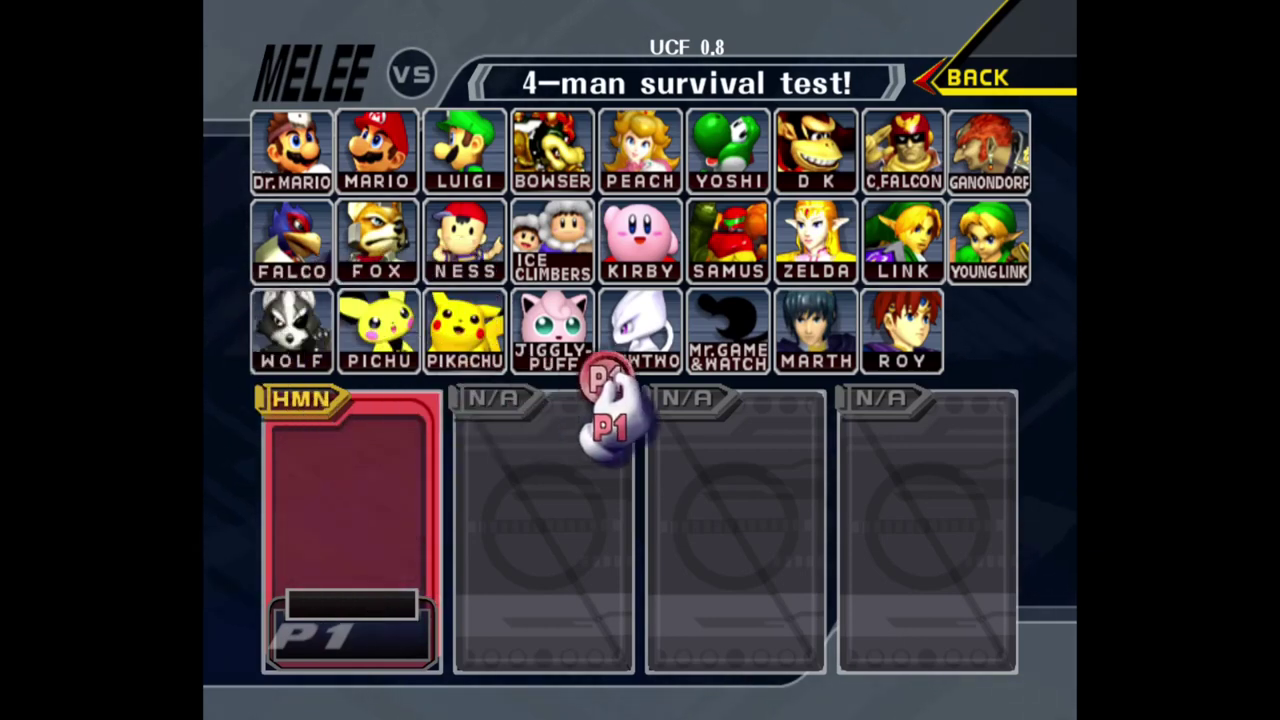
Pick Wolf for P1, add a CPU Yoshi, start the match, then pause and quit
left_click(290, 335)
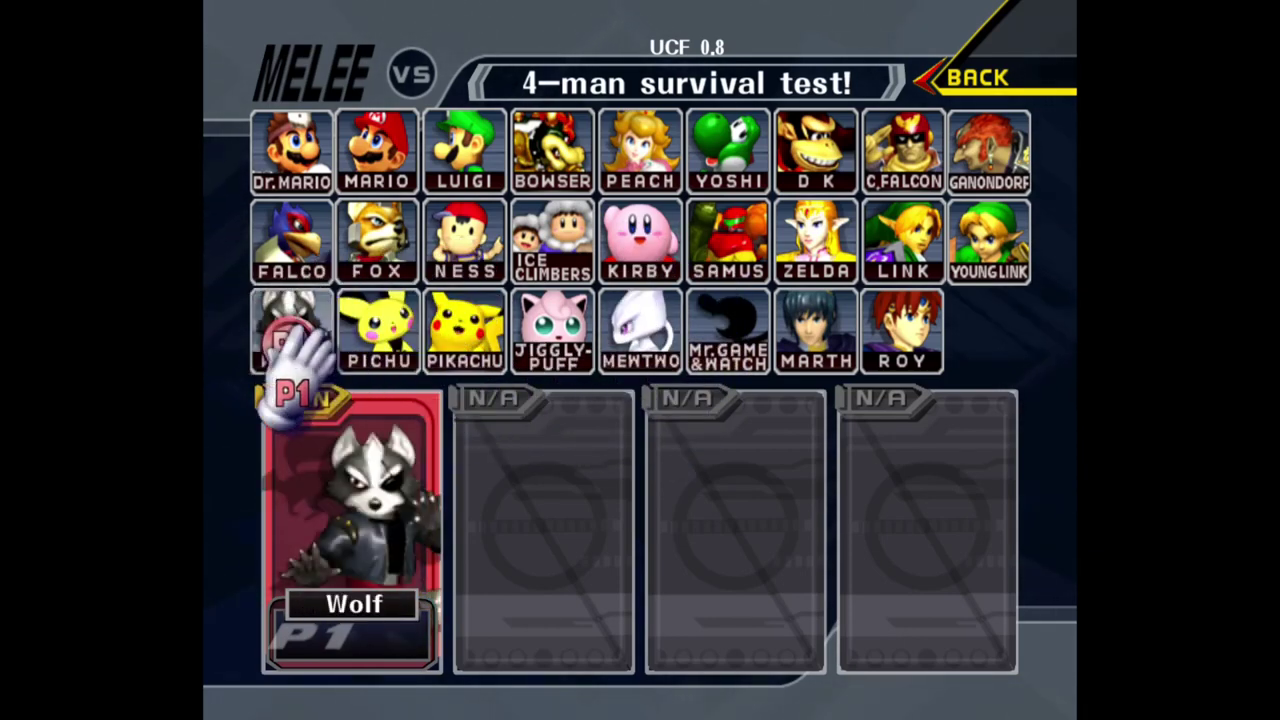
left_click(500, 410)
key("Return")
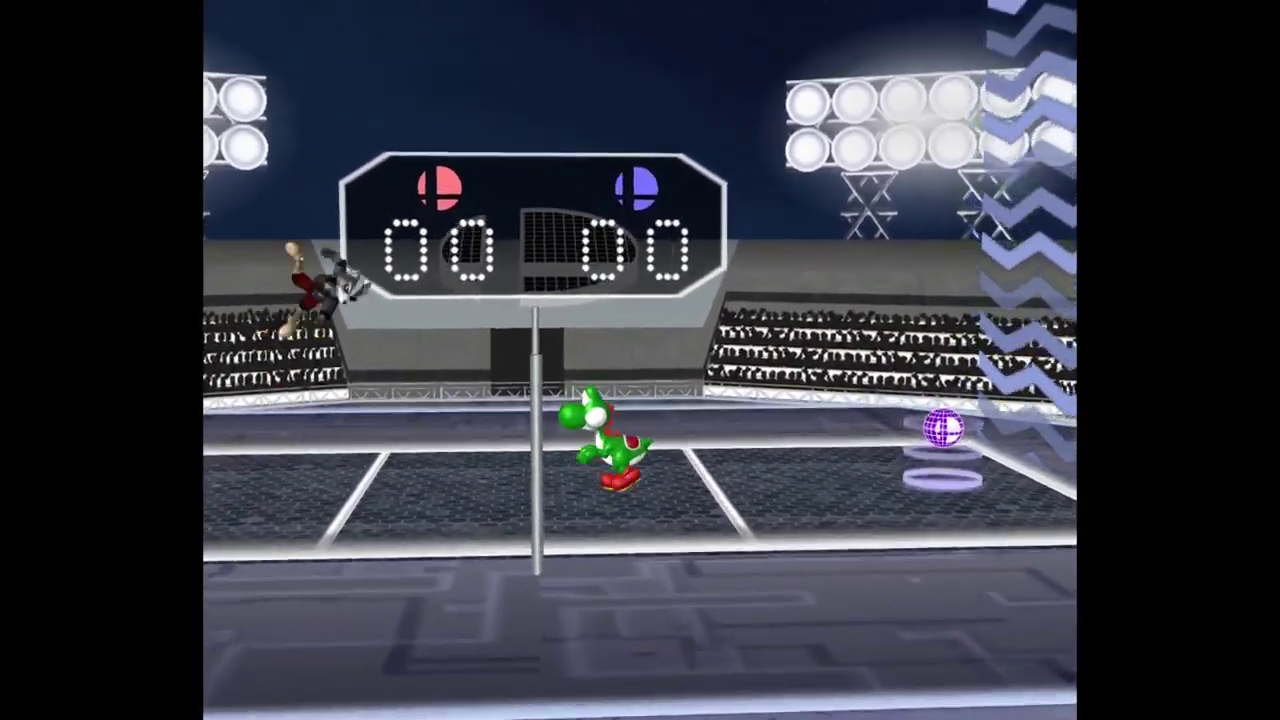
key("Return")
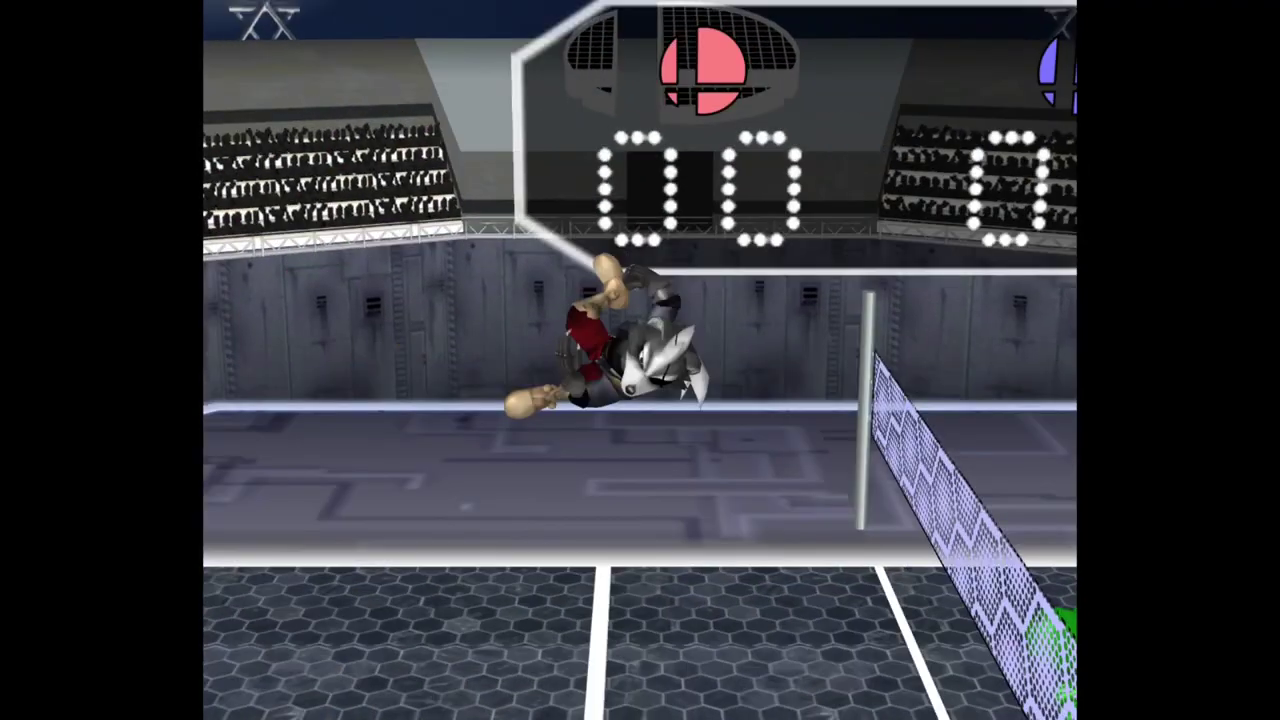
key("Return")
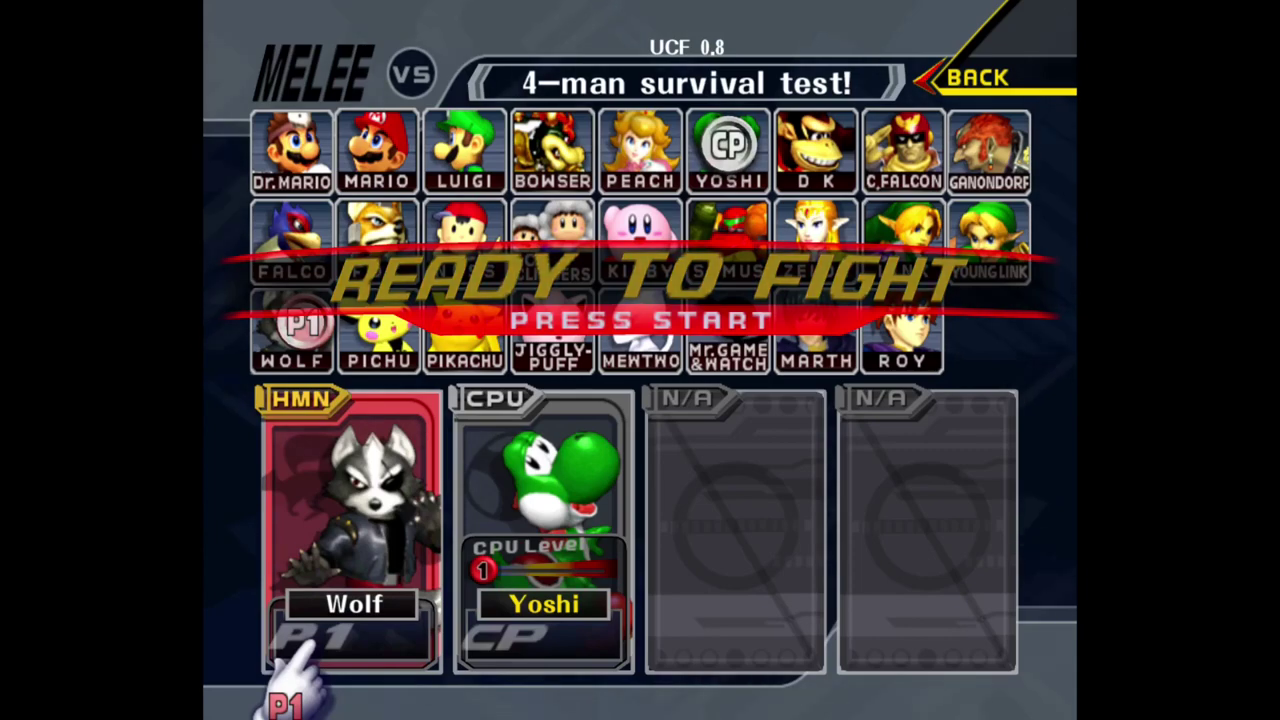
Back out to the main menu, enter VS. Mode > Melee, and confirm fighters to reach stage select
key("z")
key("z")
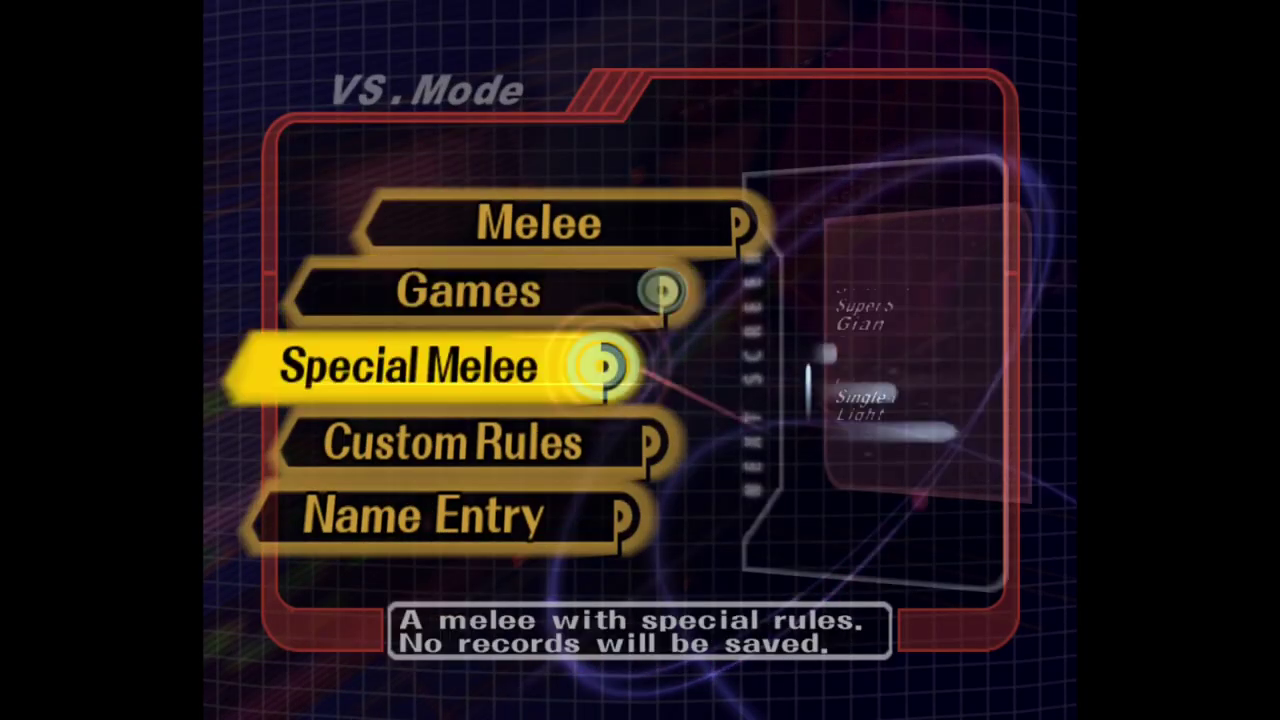
key("z")
key("Up")
key("Down")
key("x")
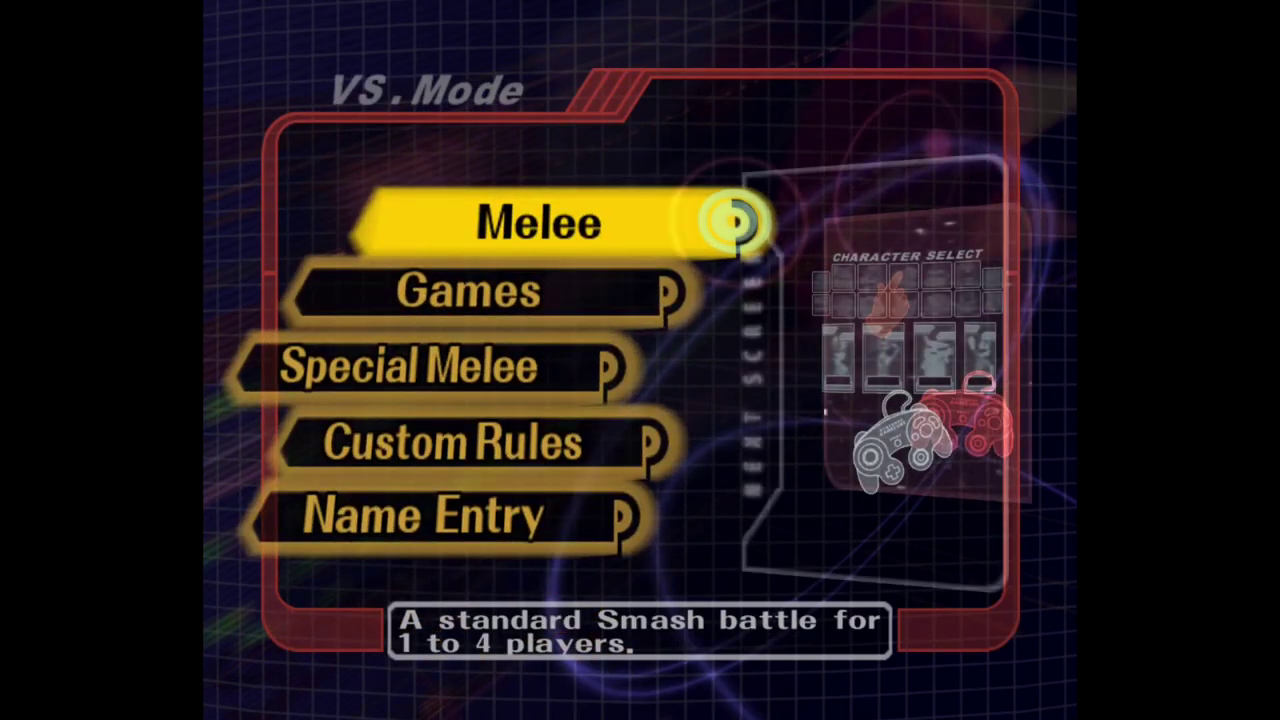
key("x")
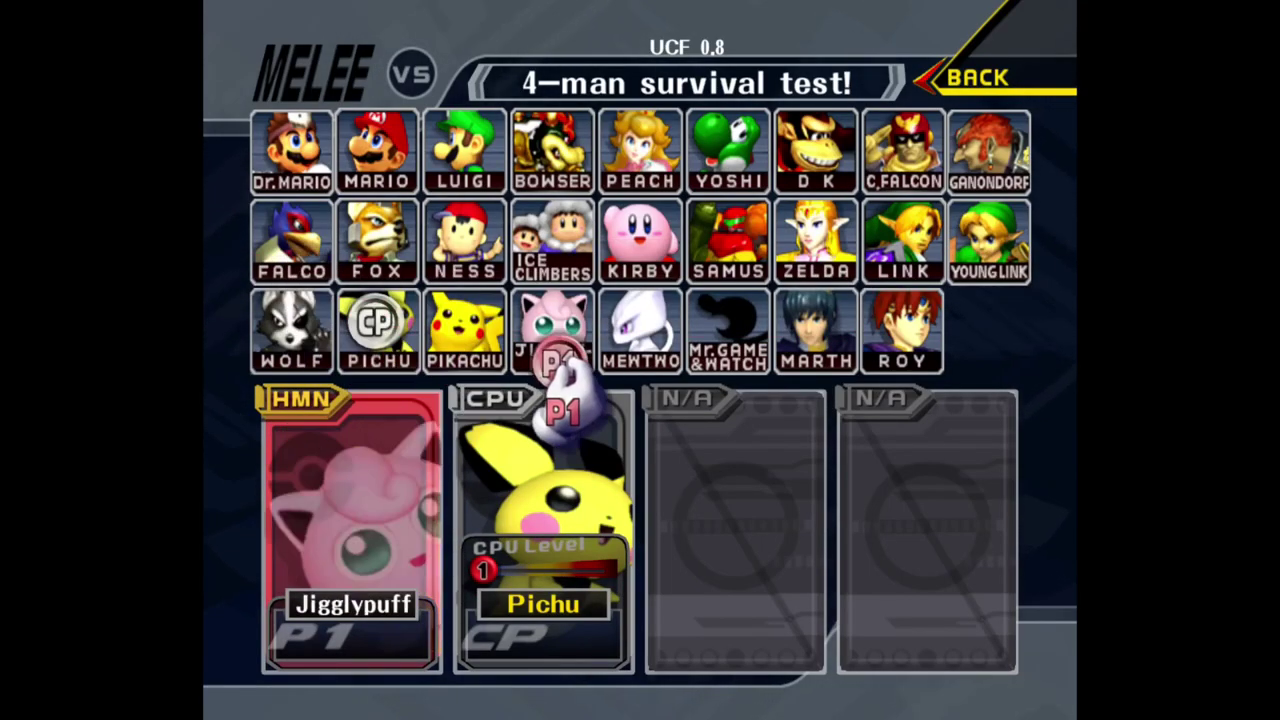
key("Return")
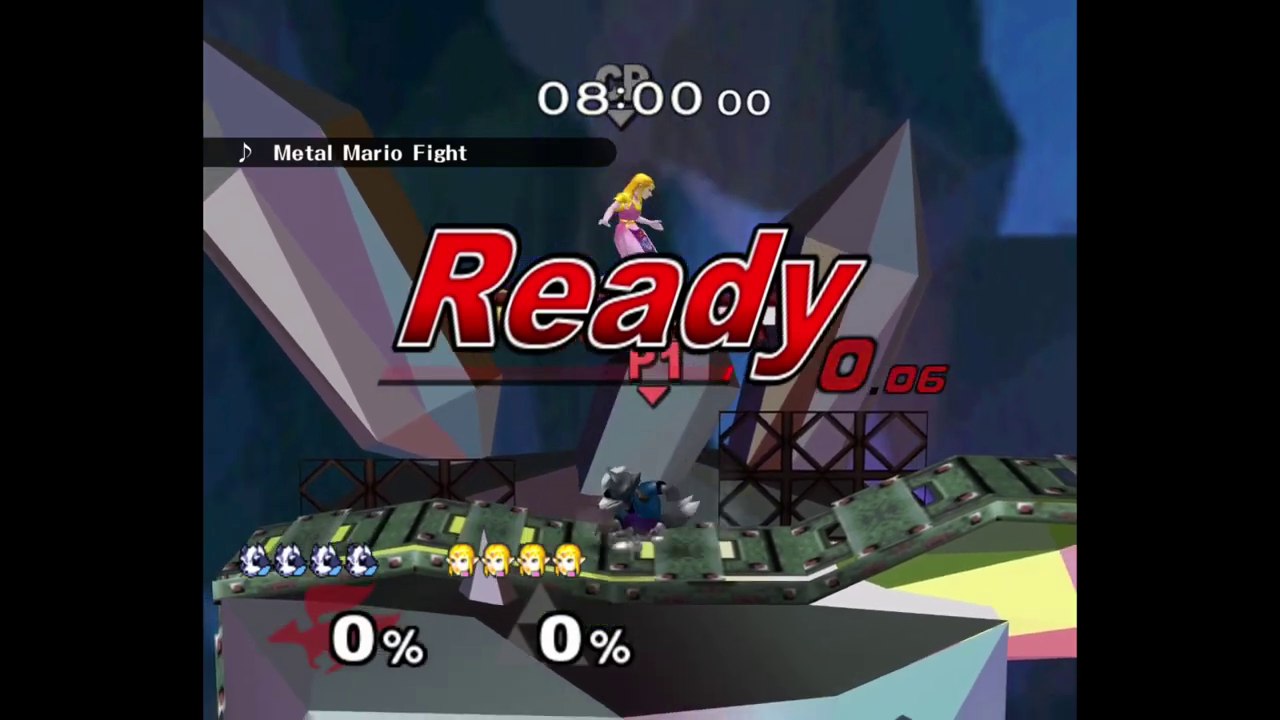